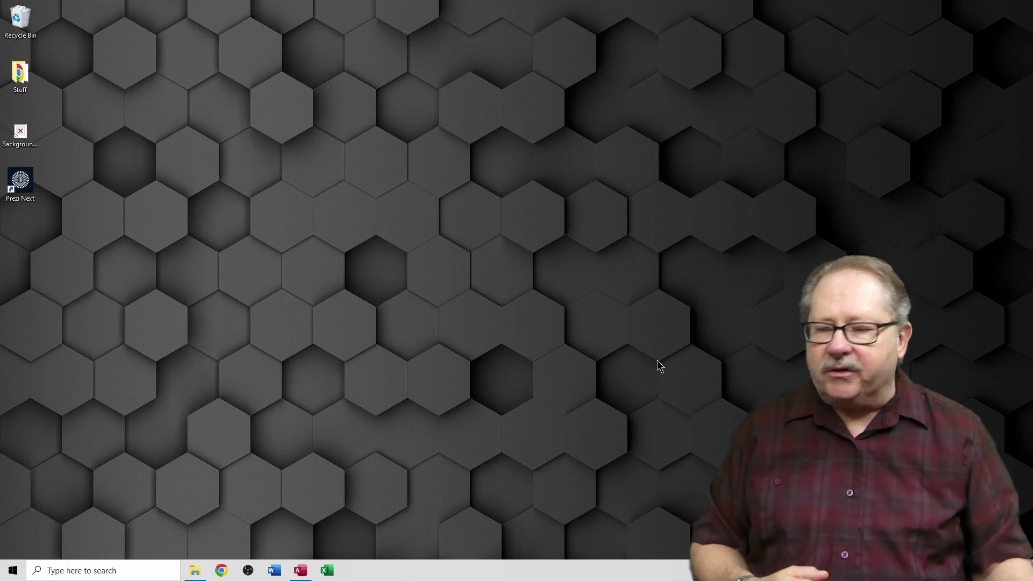
Step: Switch to the Students database in Access and add Quick Print and Print Preview to the Quick Access Toolbar
click(301, 570)
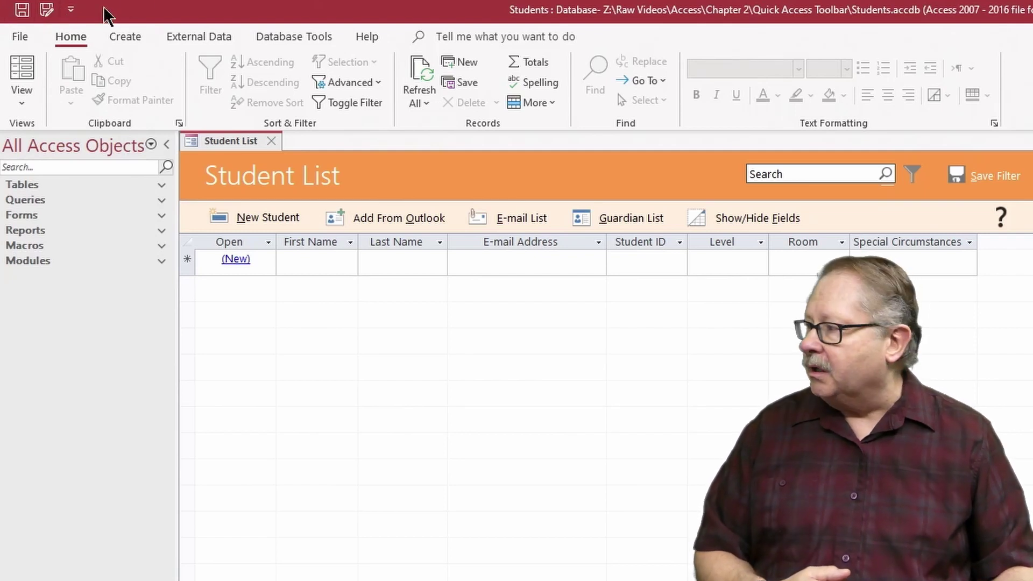
click(71, 11)
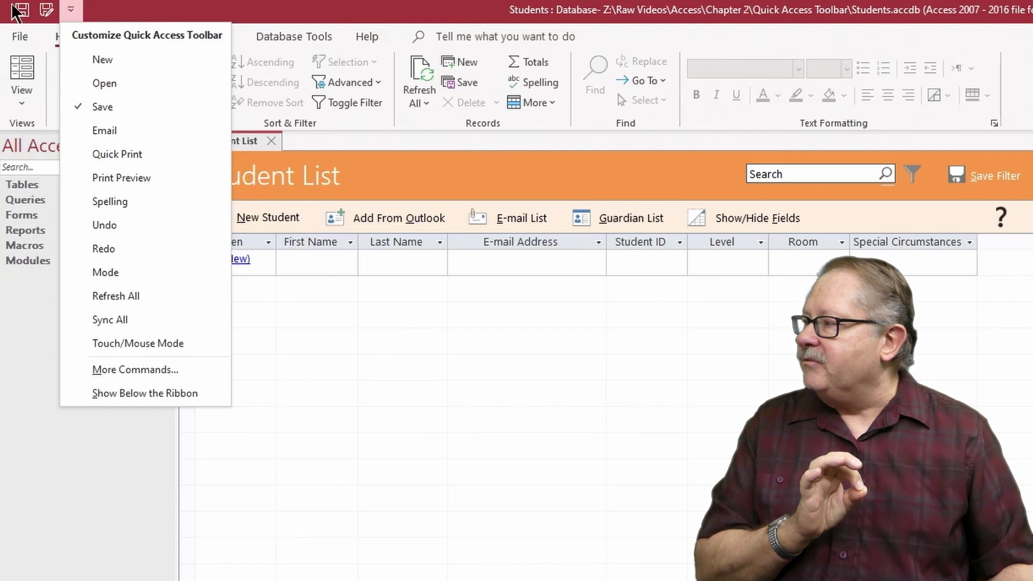
click(128, 155)
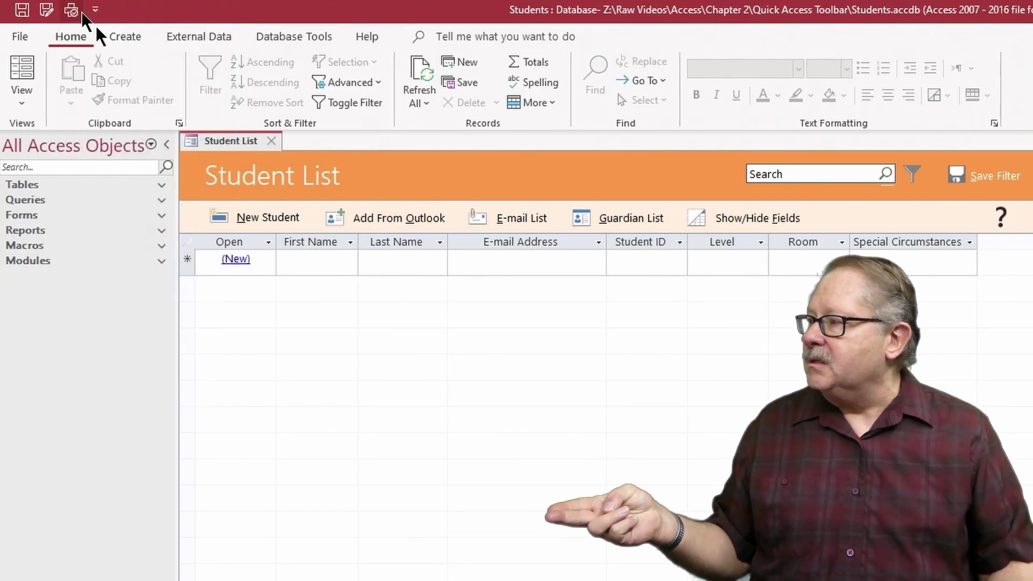
click(95, 10)
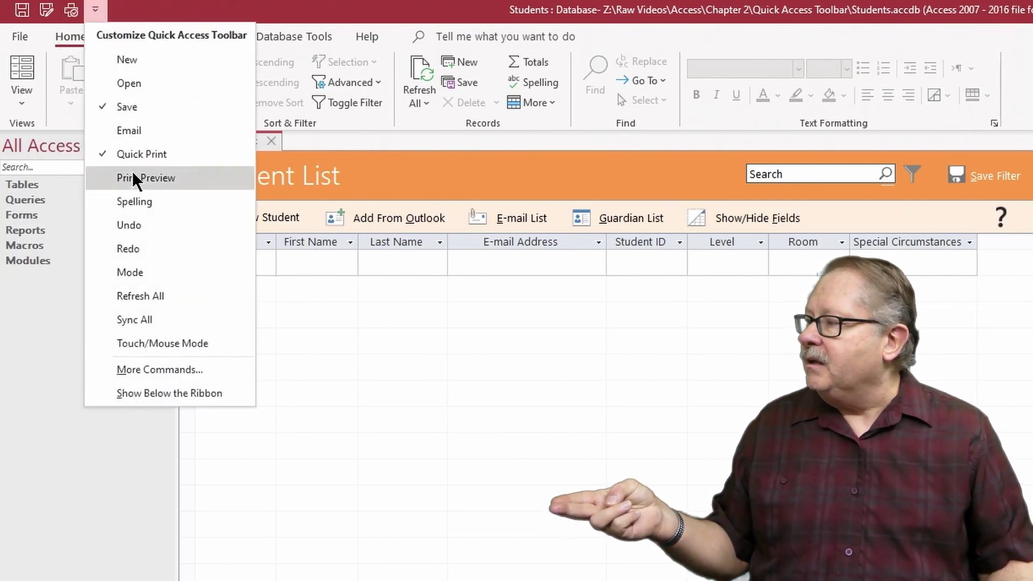
click(145, 177)
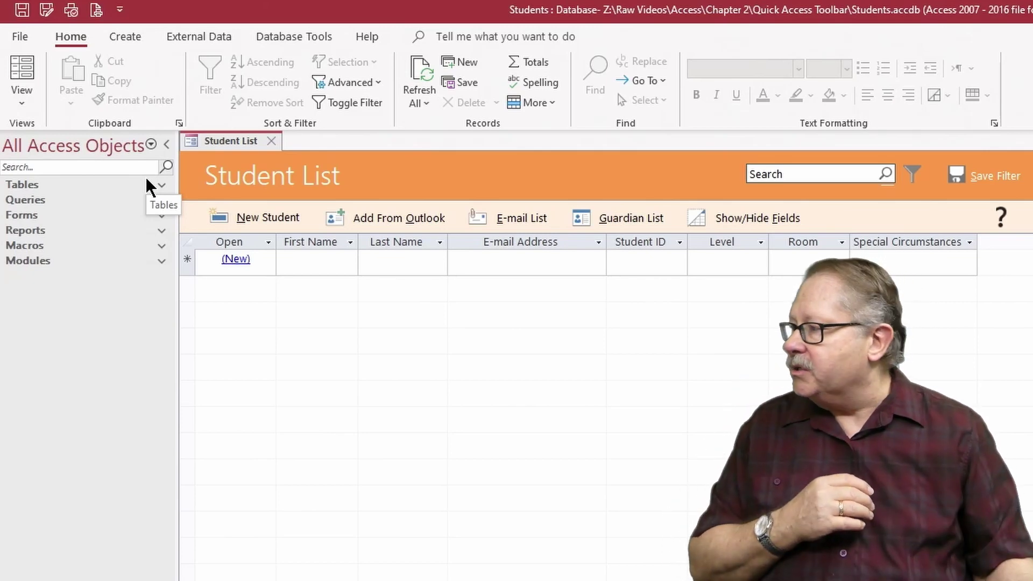
Step: Open the full Quick Access Toolbar customization options and add Saved Exports from the popular commands
click(114, 9)
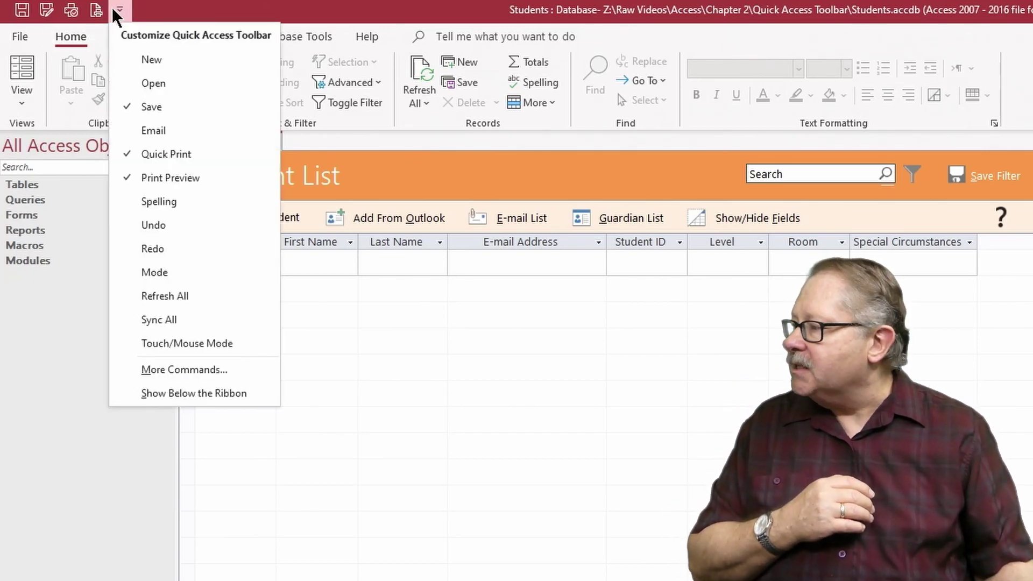
click(195, 370)
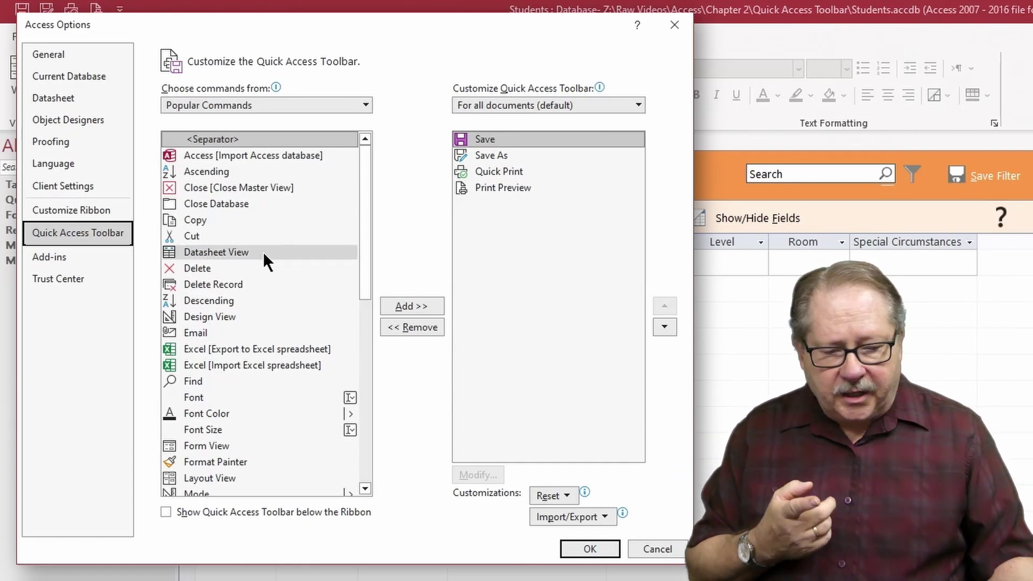
scroll(264, 252, down, 1)
scroll(263, 251, down, 8)
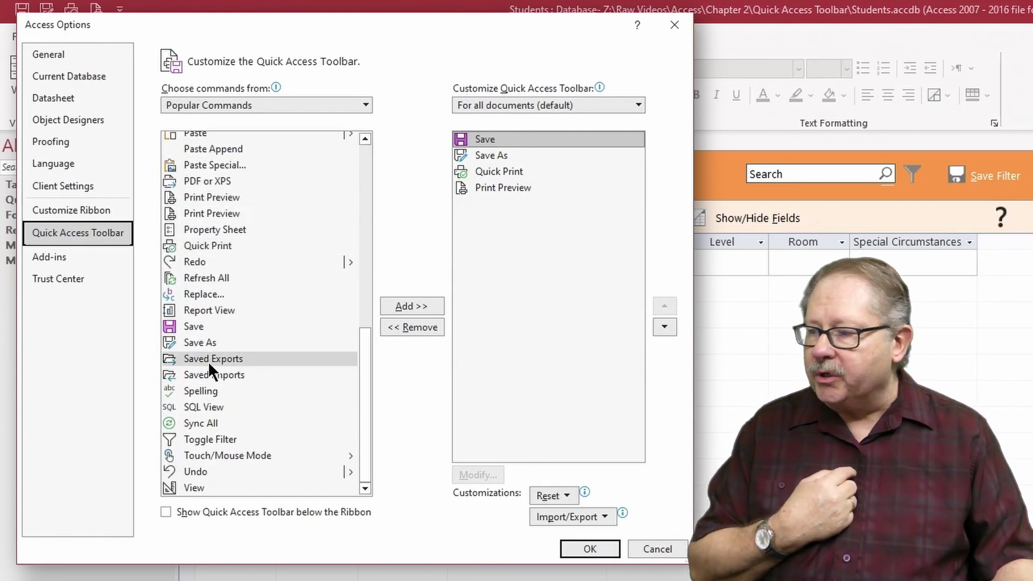
click(252, 356)
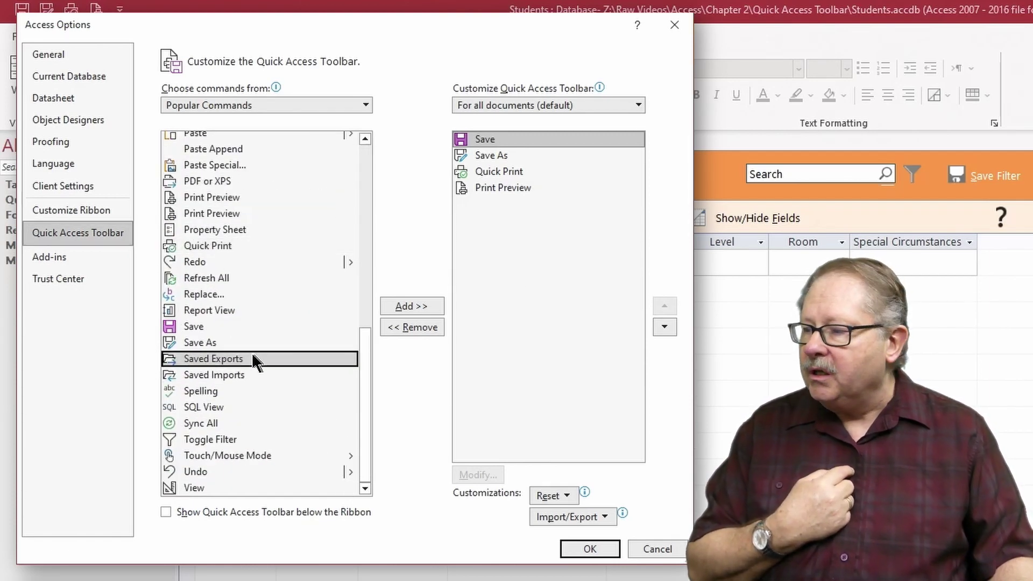
click(398, 306)
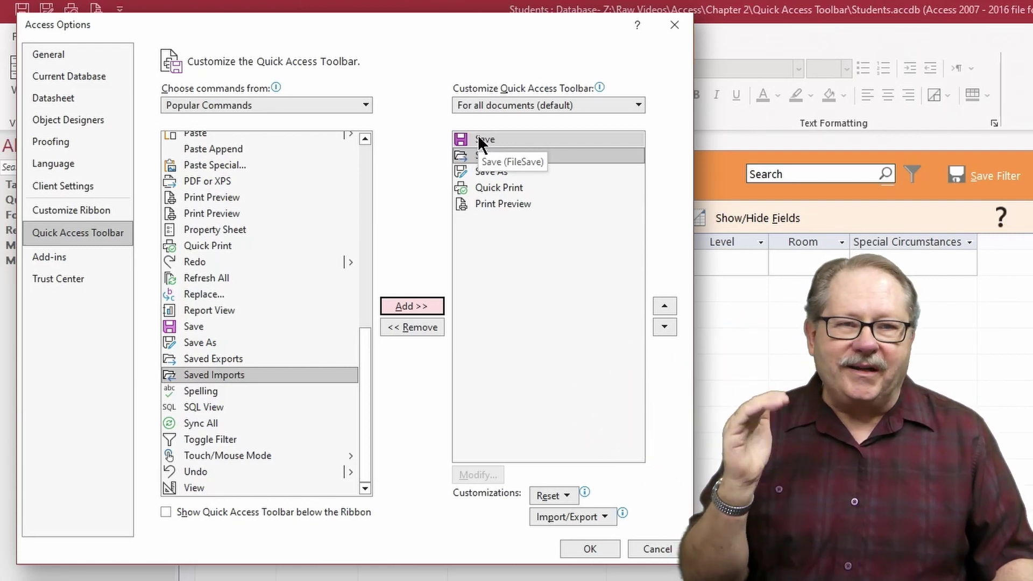
Step: Move Saved Exports below Print Preview in the Quick Access Toolbar order and add Saved Imports after it
click(593, 157)
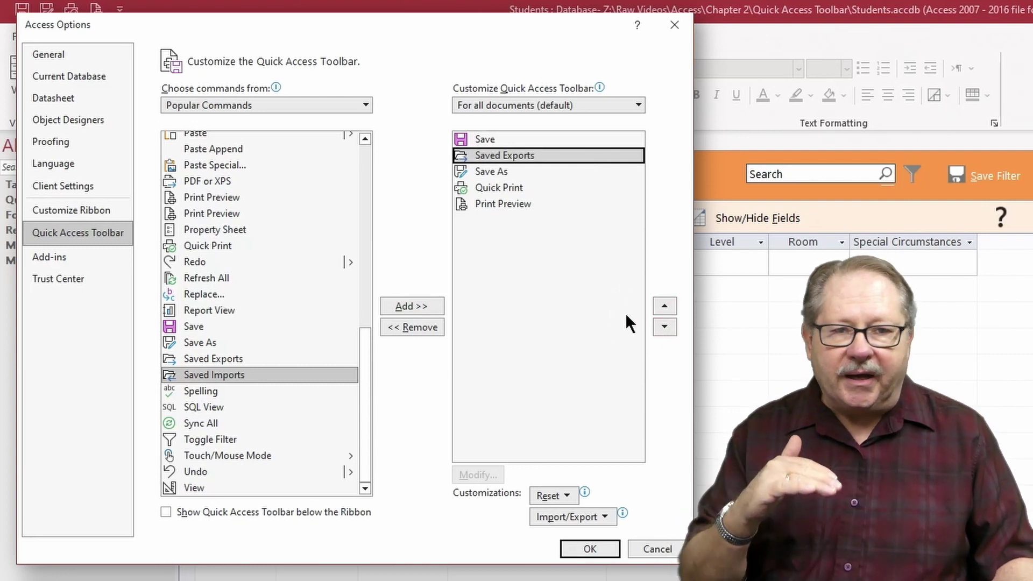
click(665, 327)
click(664, 327)
click(664, 327)
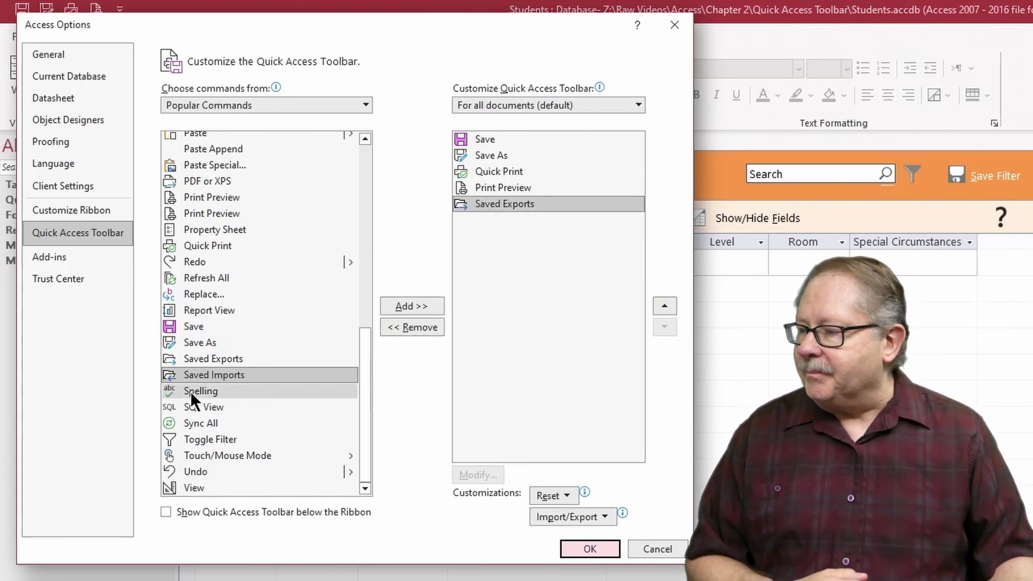
click(213, 373)
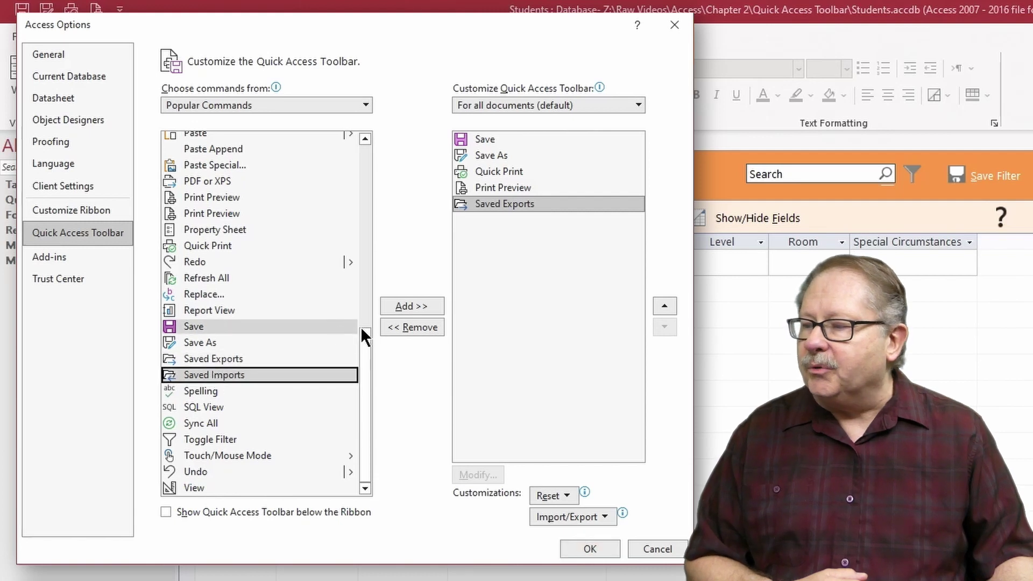
click(422, 305)
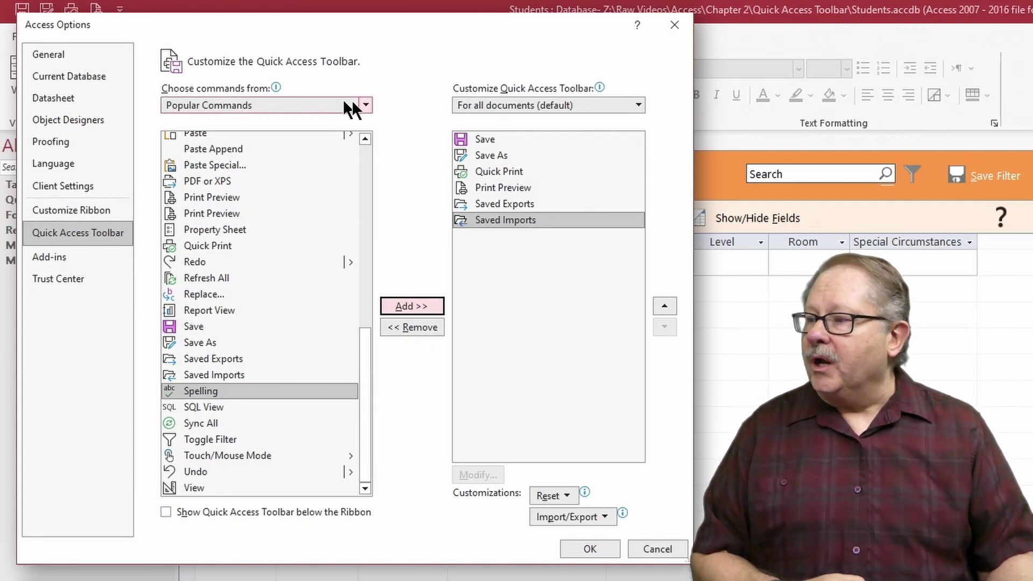
Step: Add Linked Table Manager to the Quick Access Toolbar from the commands not in the ribbon
click(366, 105)
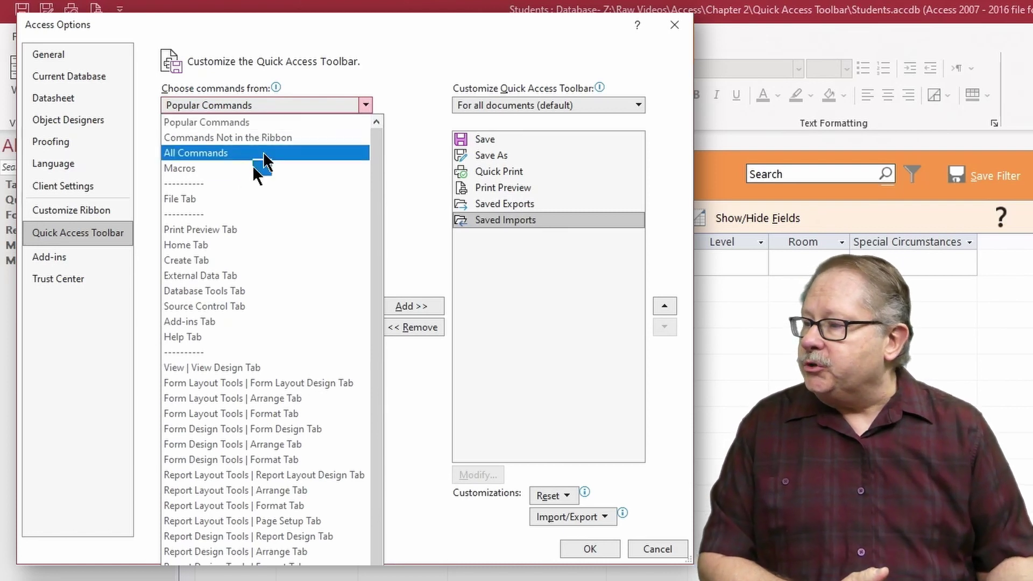
click(233, 138)
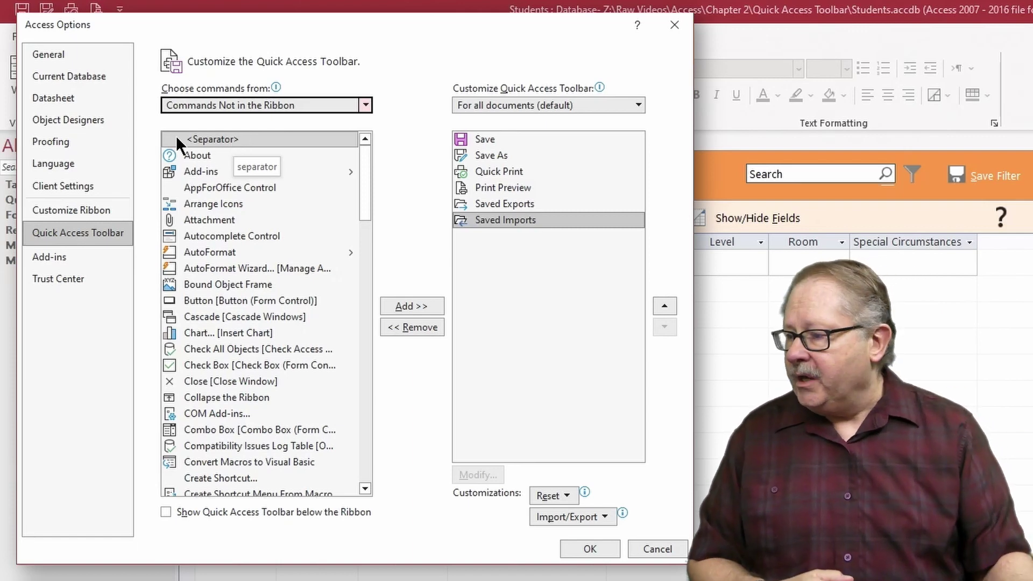
scroll(270, 179, down, 9)
scroll(270, 179, down, 2)
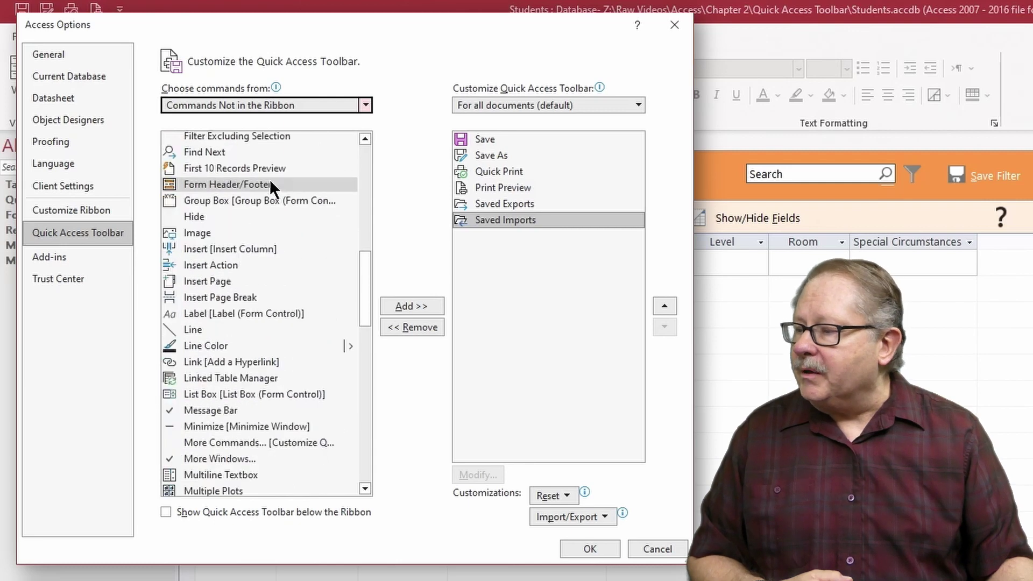
click(231, 376)
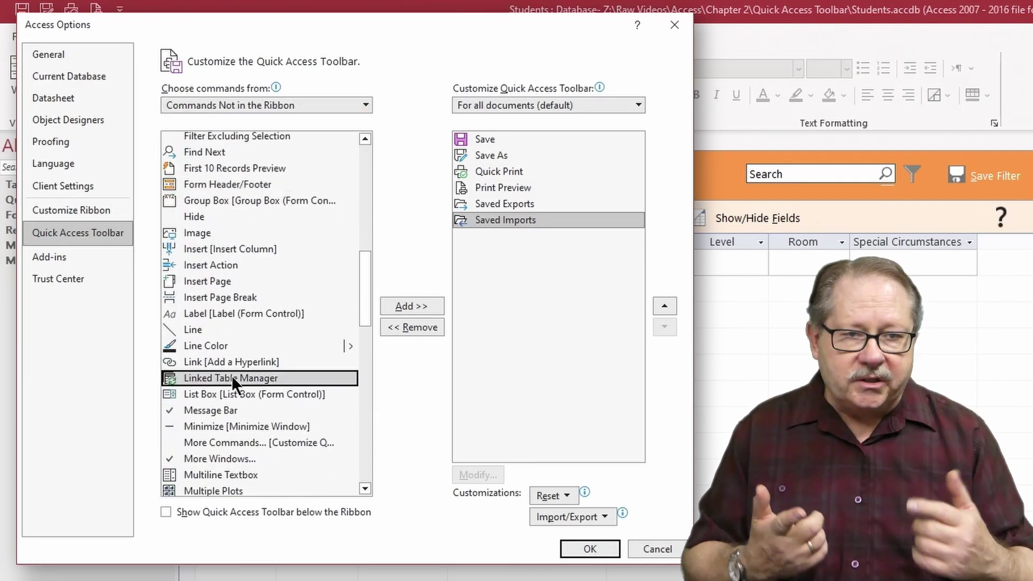
click(418, 303)
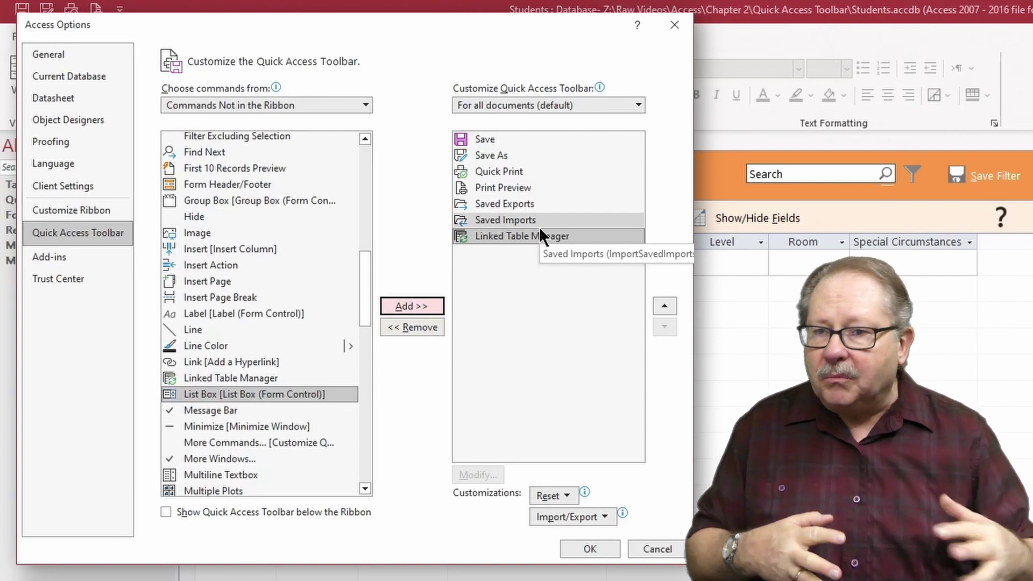
Step: Add Form Design from the Create Tab command category to the Quick Access Toolbar
click(366, 103)
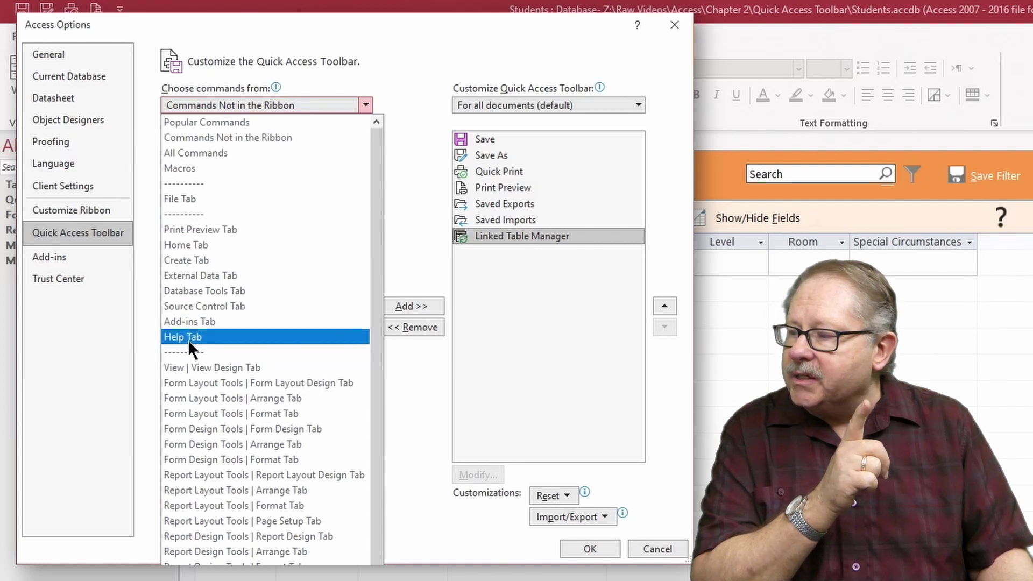
key(Up)
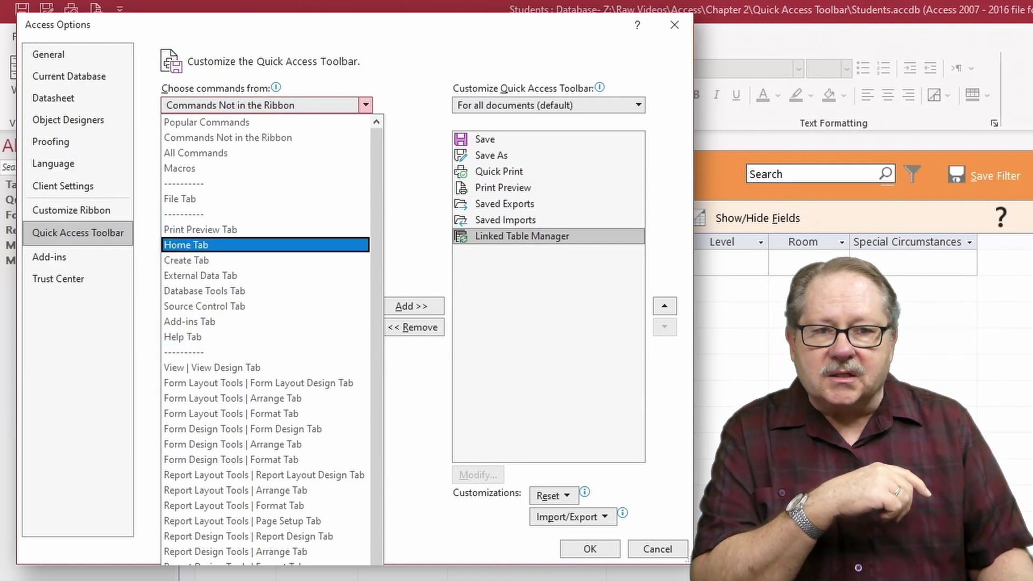
click(198, 260)
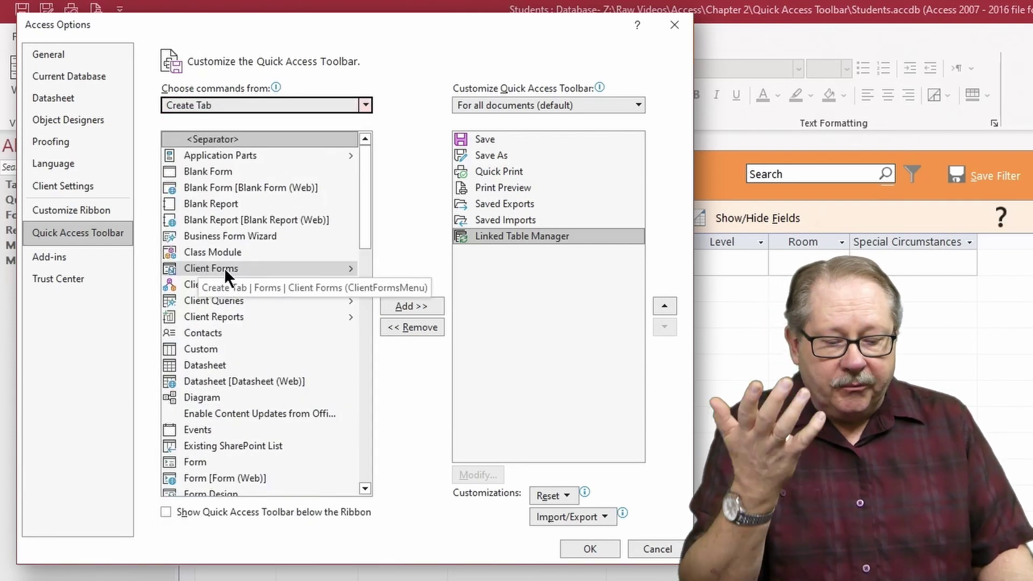
scroll(262, 245, down, 5)
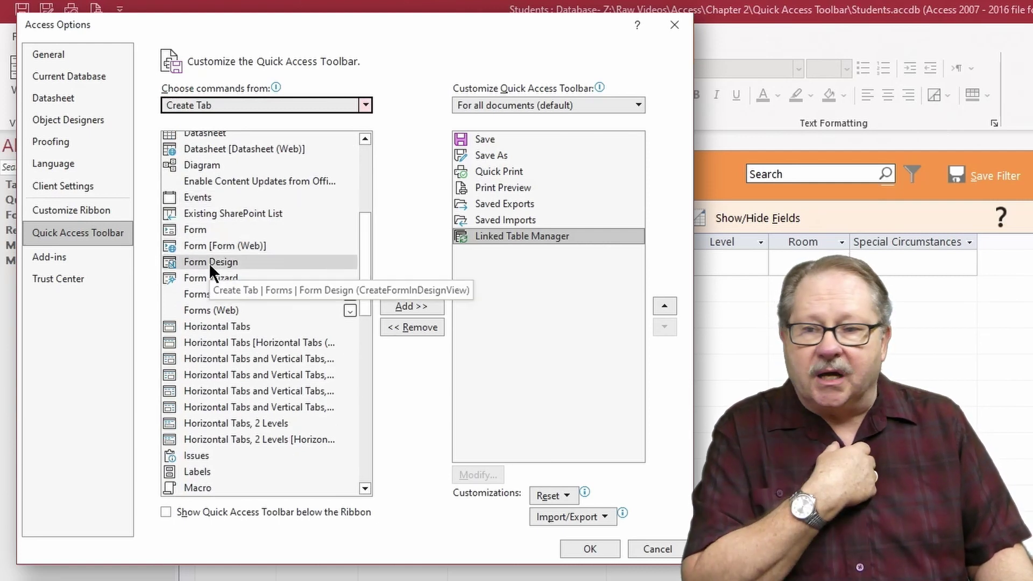
click(209, 263)
click(419, 309)
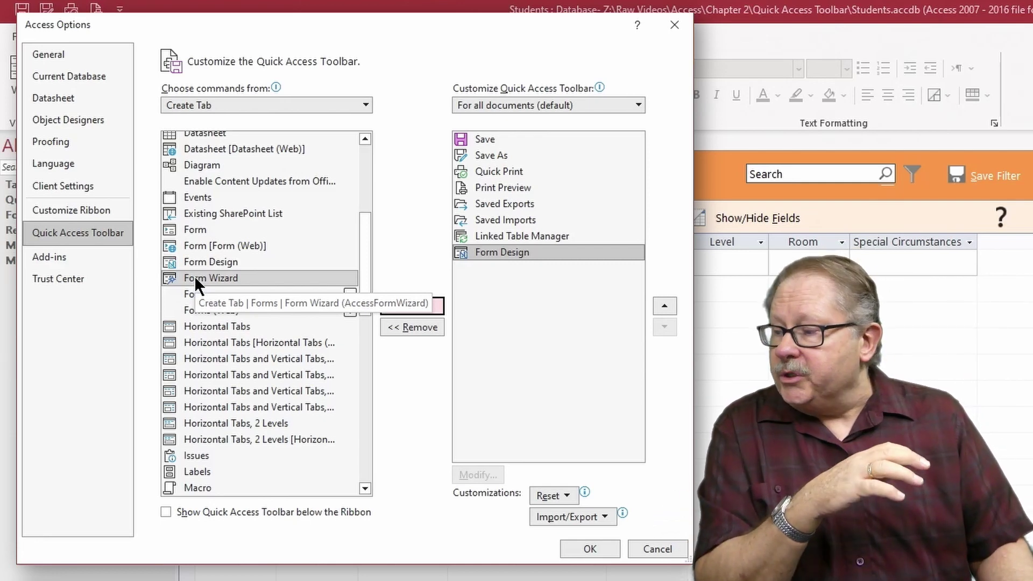
Step: Add the Query Design and Report Design commands to the Quick Access Toolbar below Form Design
scroll(292, 288, down, 2)
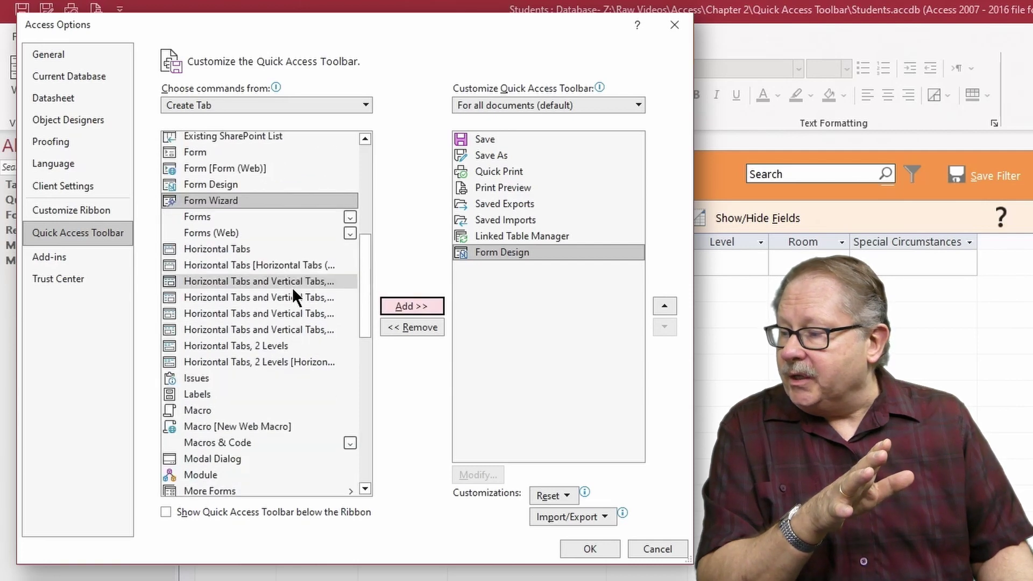
scroll(292, 288, down, 6)
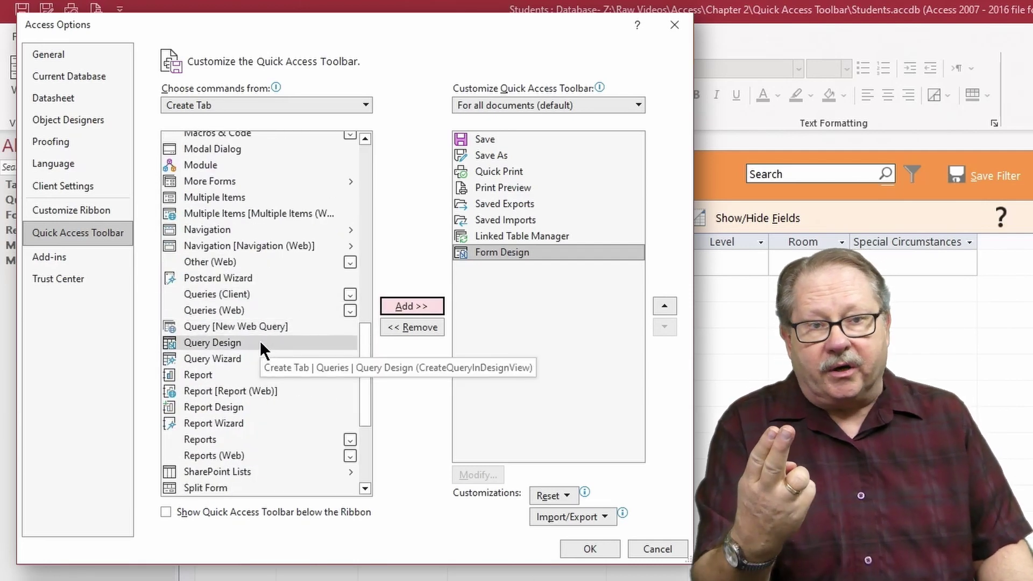
click(260, 341)
click(412, 305)
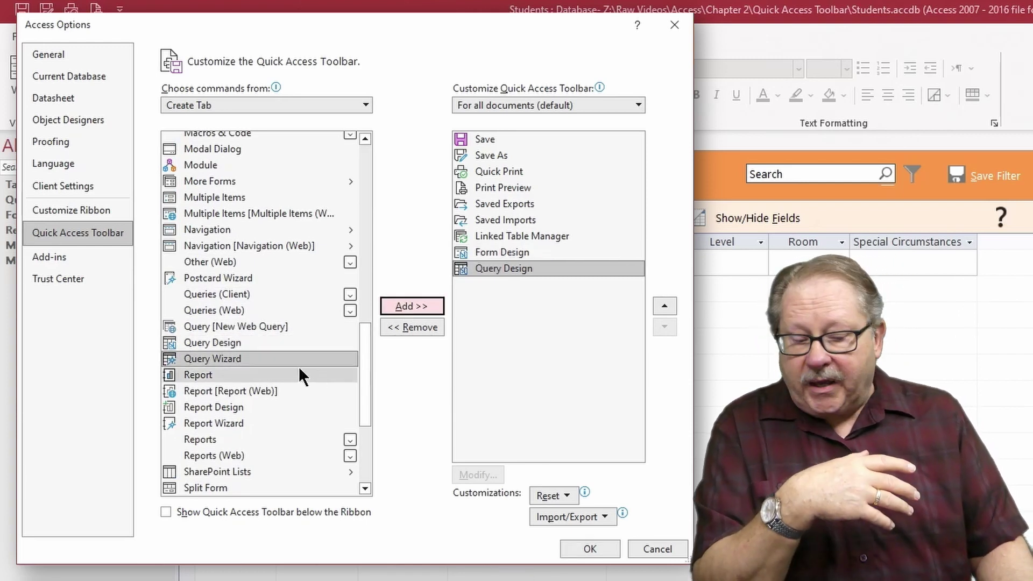
scroll(298, 367, down, 2)
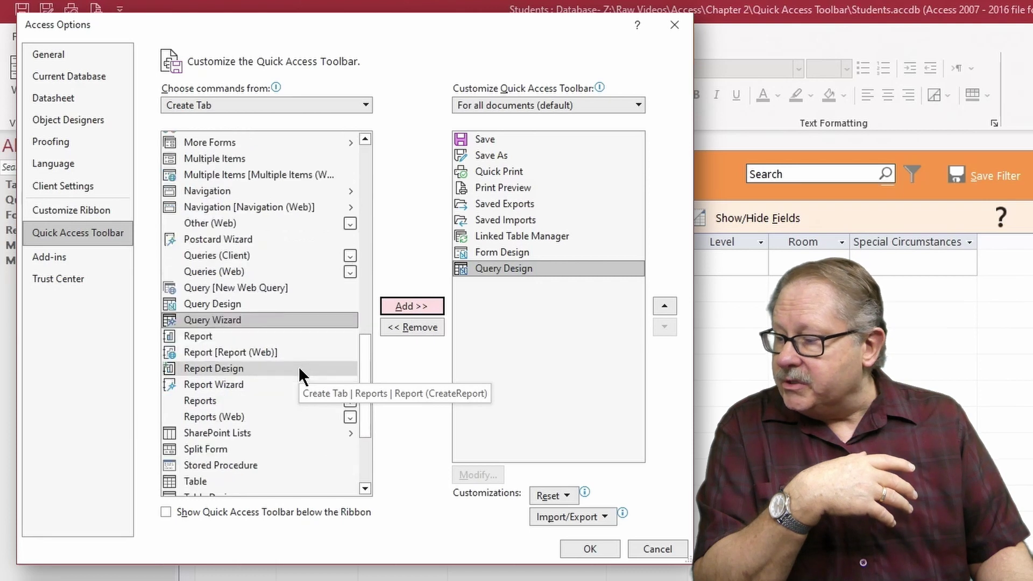
click(236, 327)
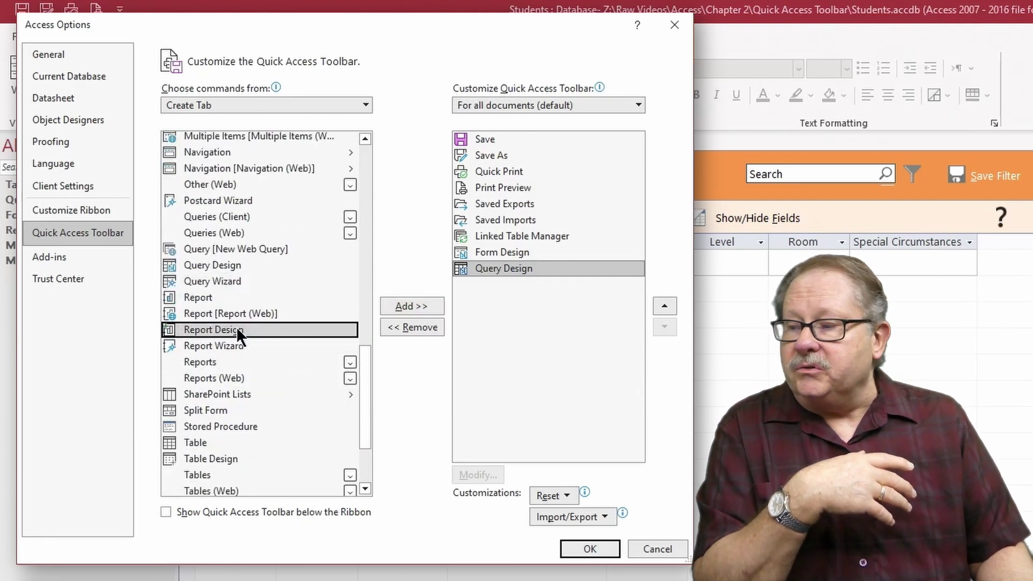
click(415, 304)
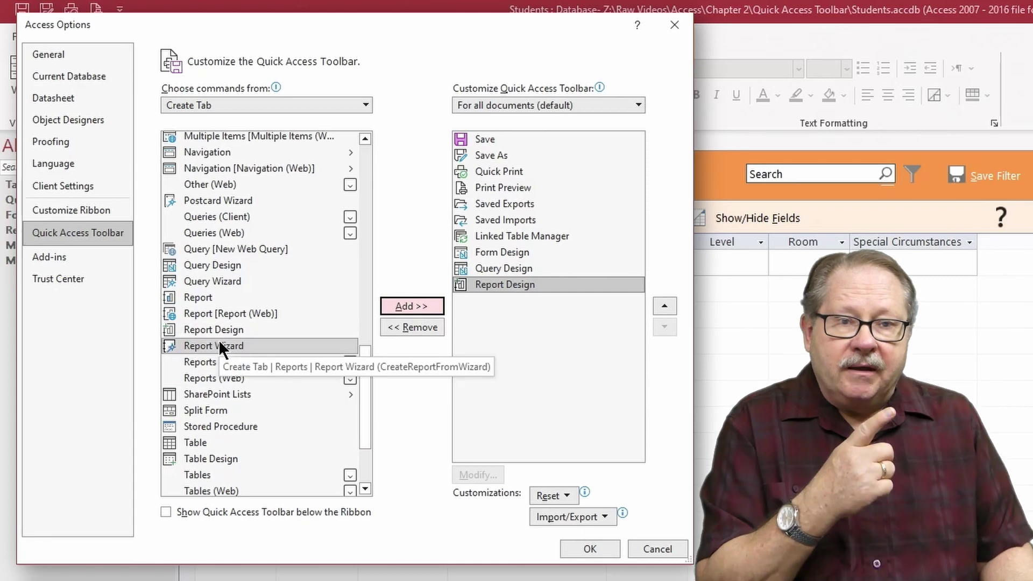
Step: Add Table Design to the Quick Access Toolbar and apply the customization
scroll(219, 340, down, 3)
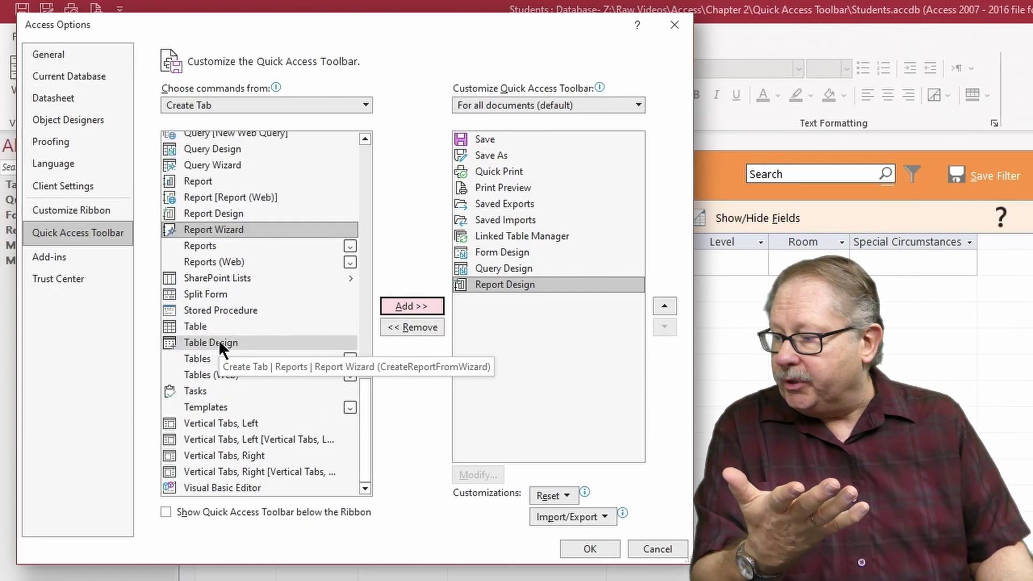
click(209, 342)
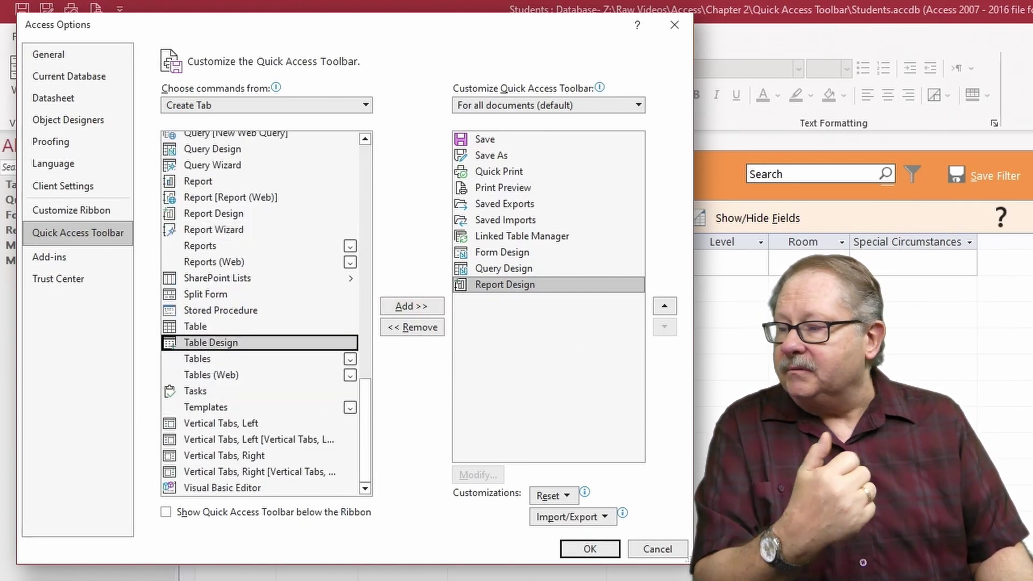
click(403, 307)
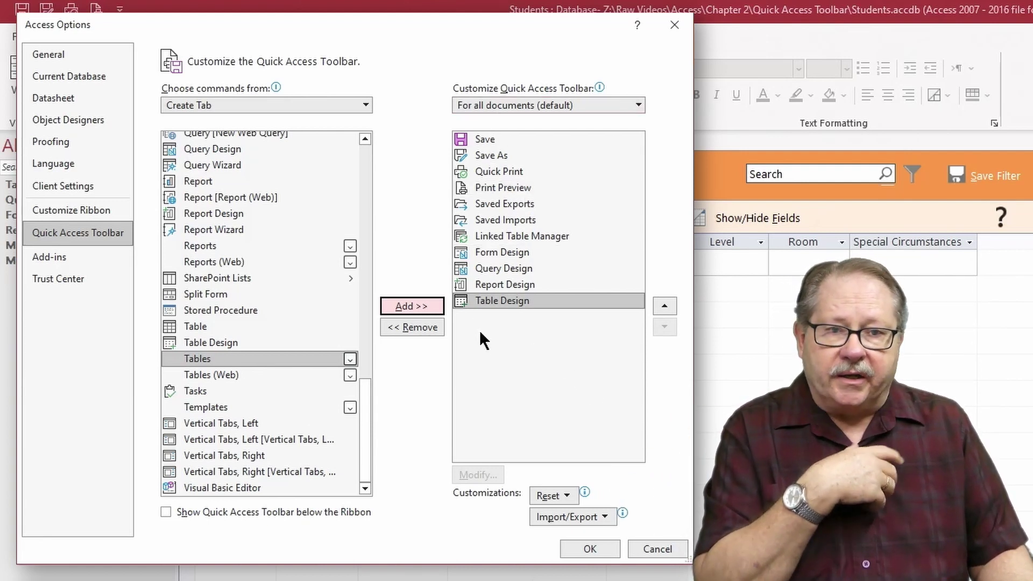
click(591, 547)
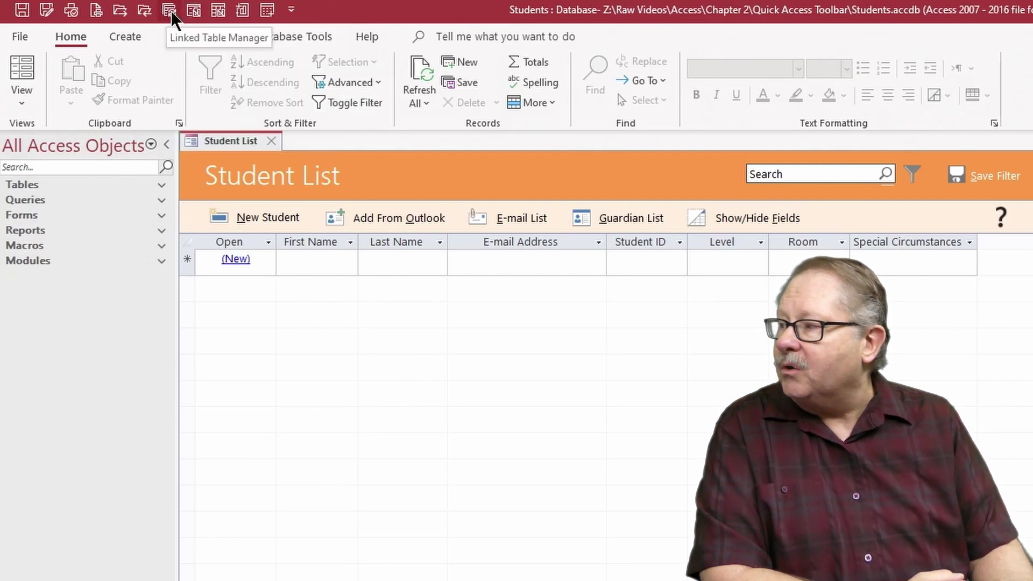
Step: Create a new query in design view and add the Guardians table with all its fields to the design grid
click(221, 9)
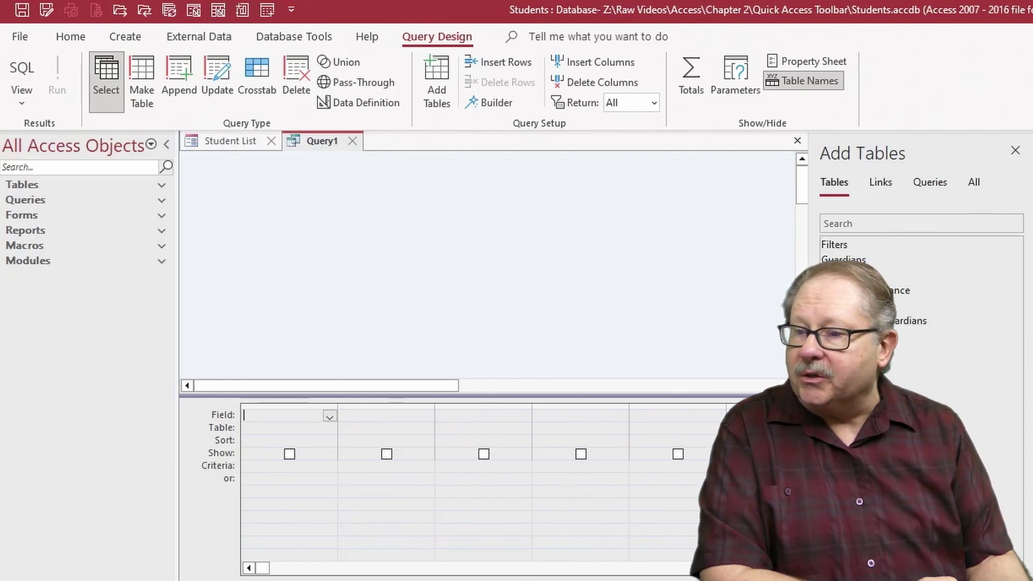
drag(844, 260, 252, 183)
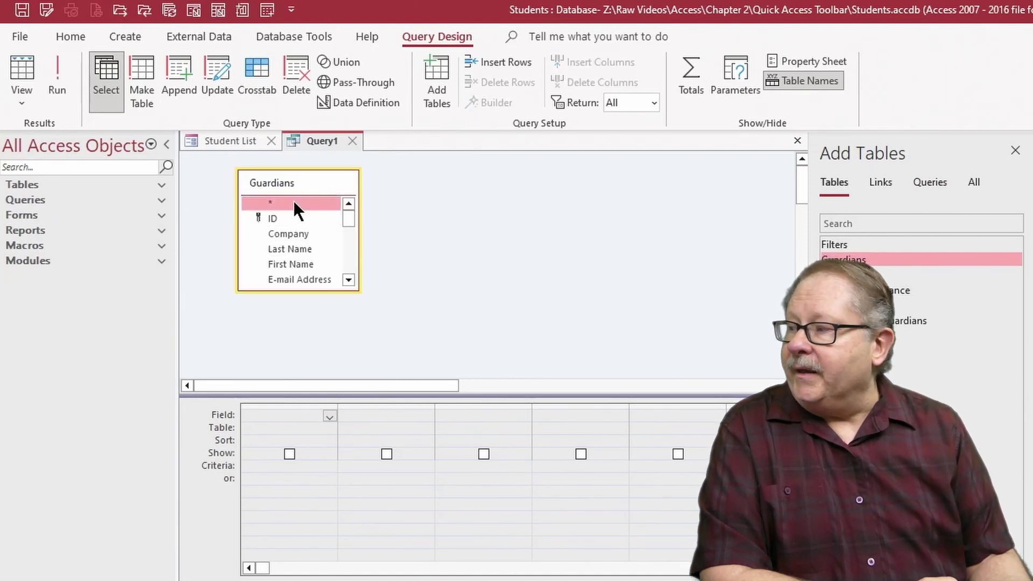
double_click(287, 185)
drag(289, 218, 289, 413)
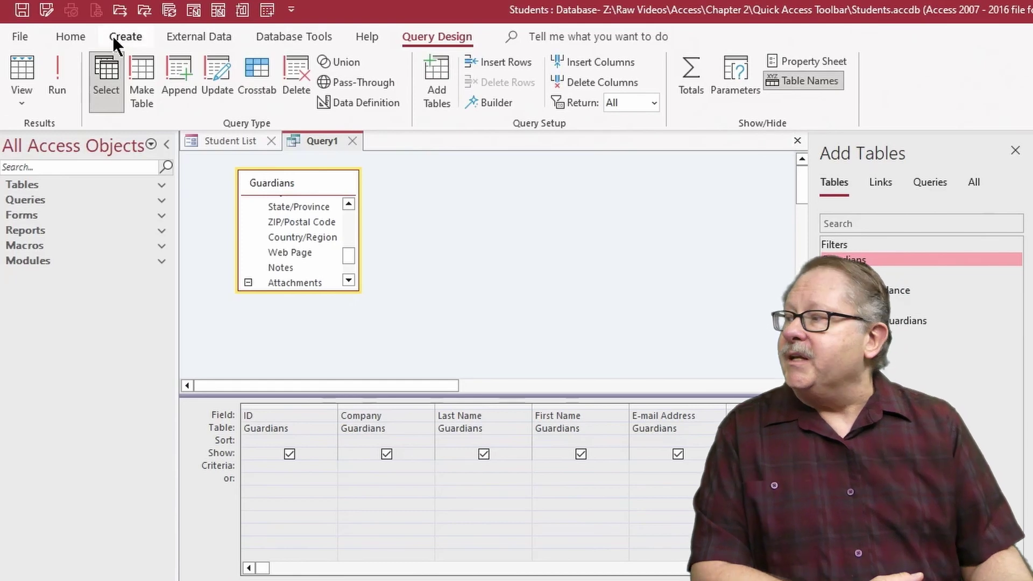
click(128, 36)
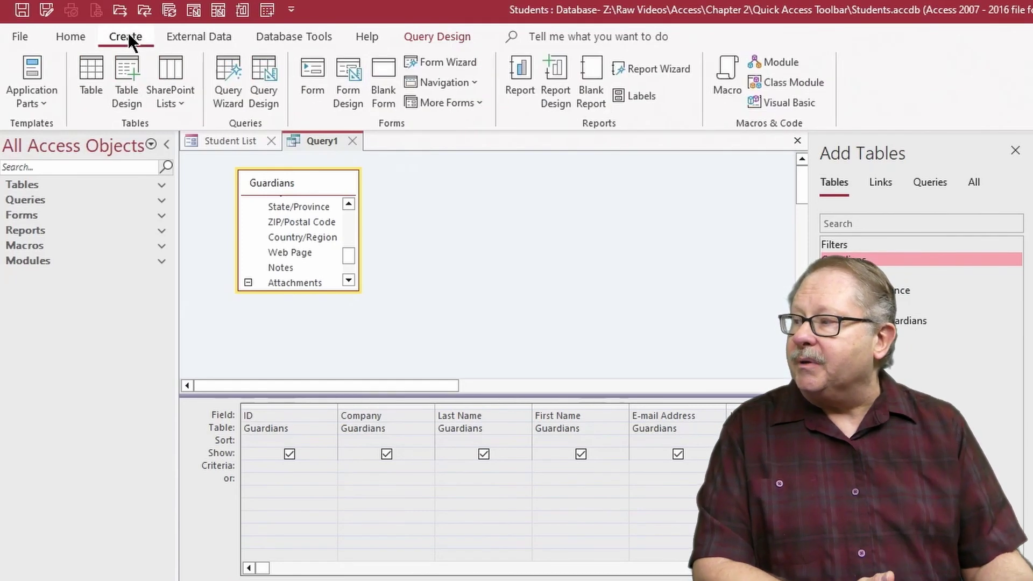